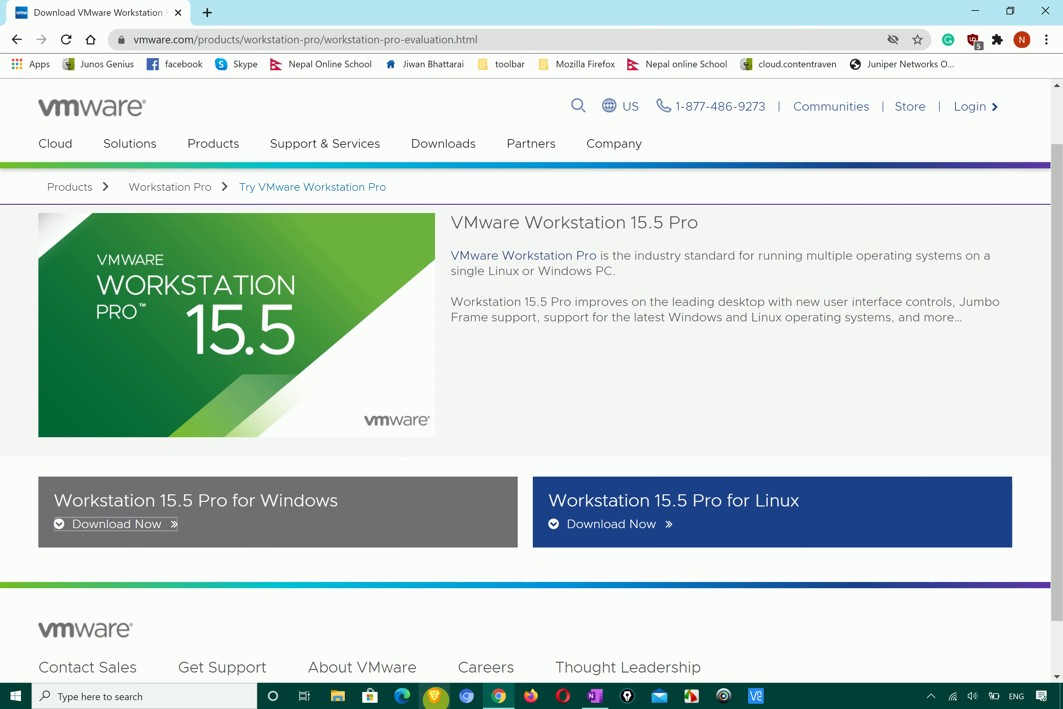
- Switch to the Brave browser and search the web for "vmware workstation download"
left_click(435, 696)
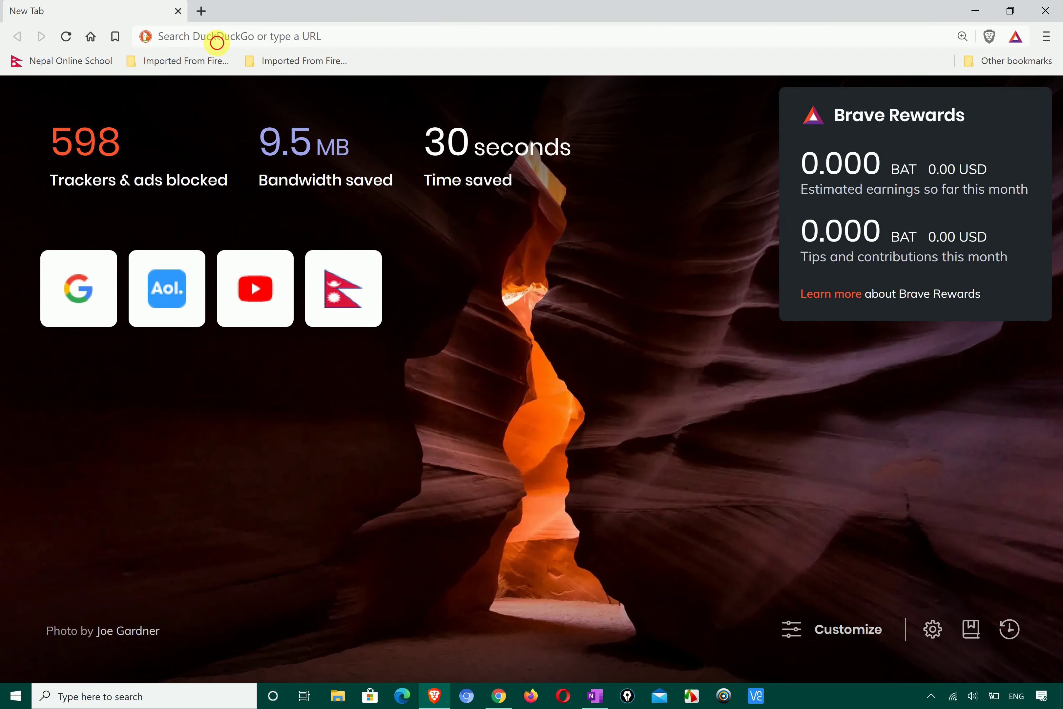
left_click(217, 41)
type("vmw")
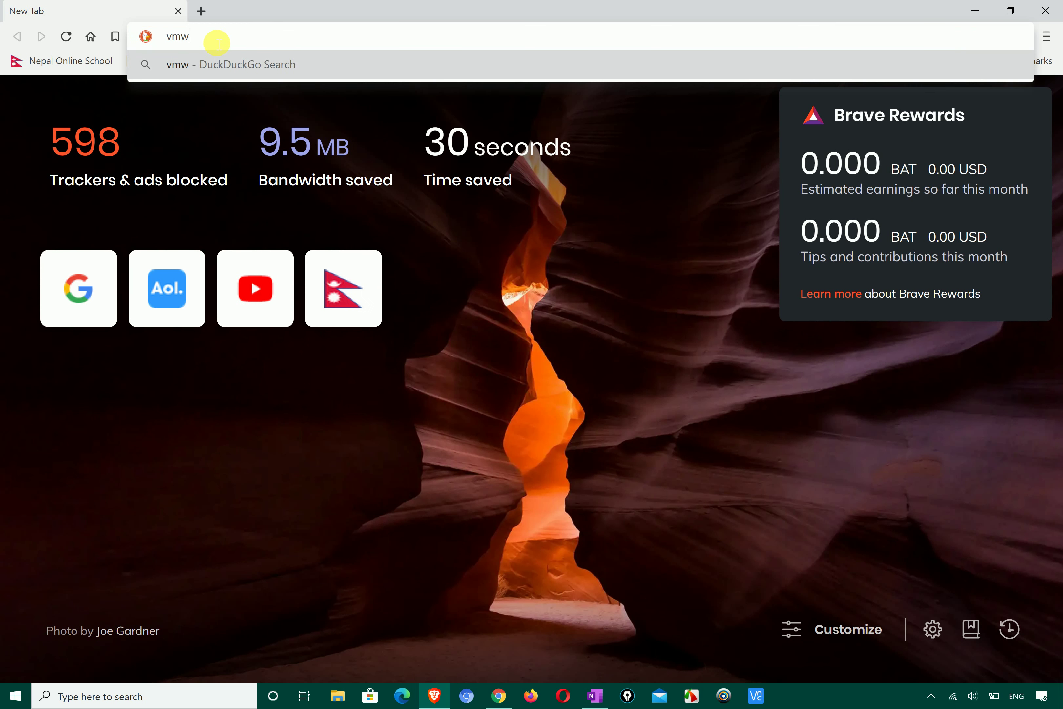
type("are wor")
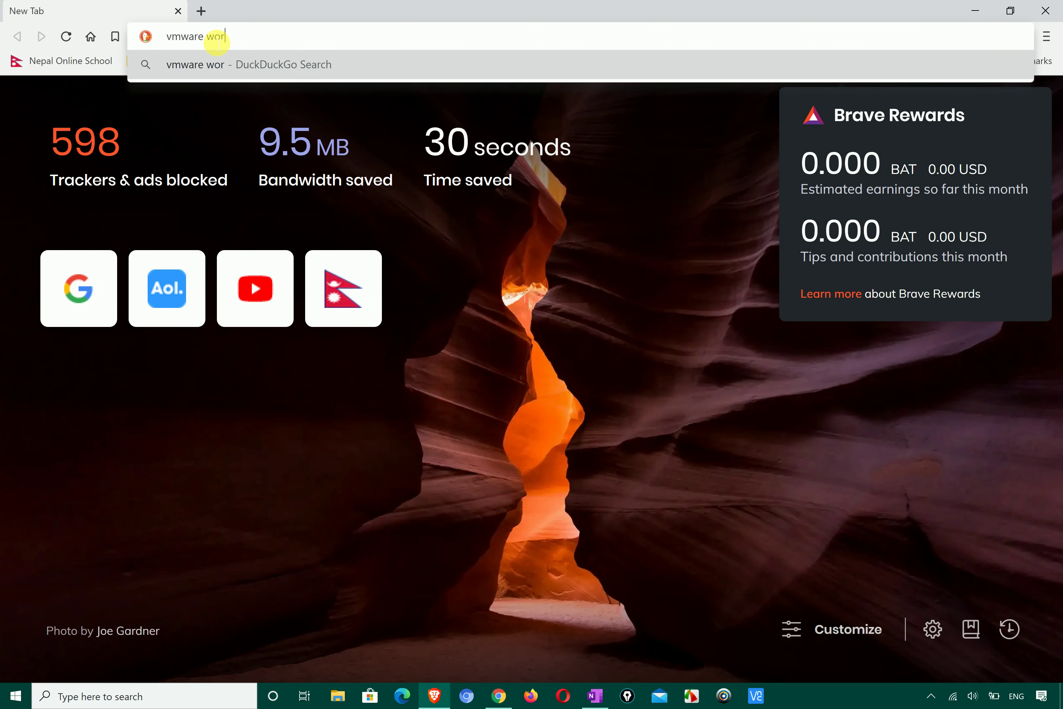
type("kstation ")
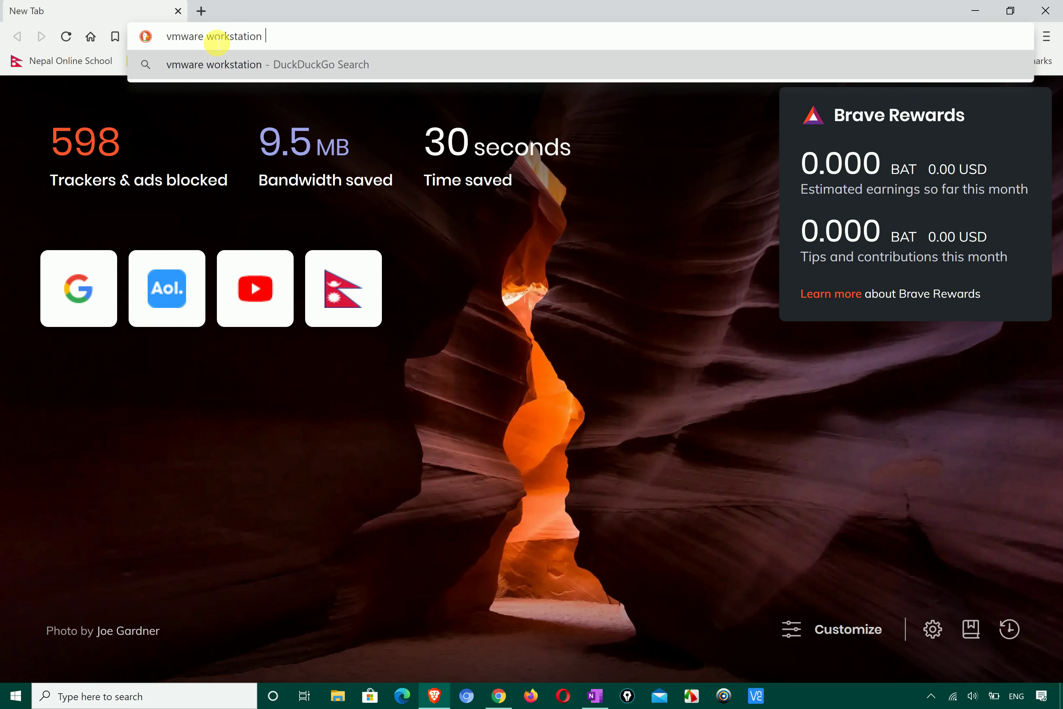
type("download")
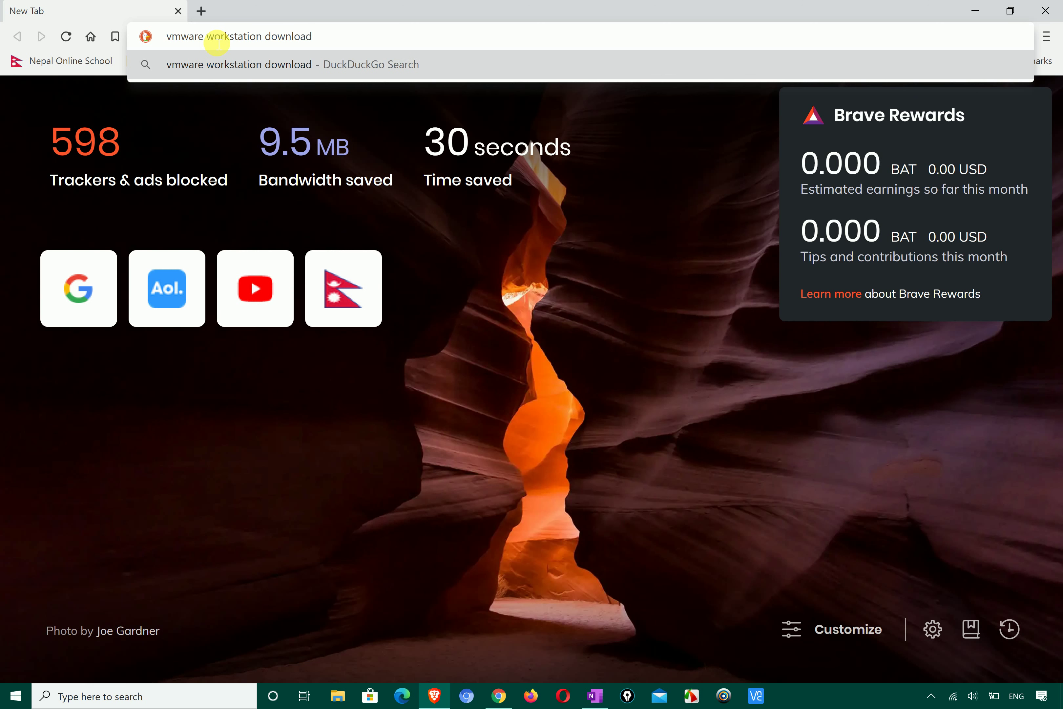
key("Return")
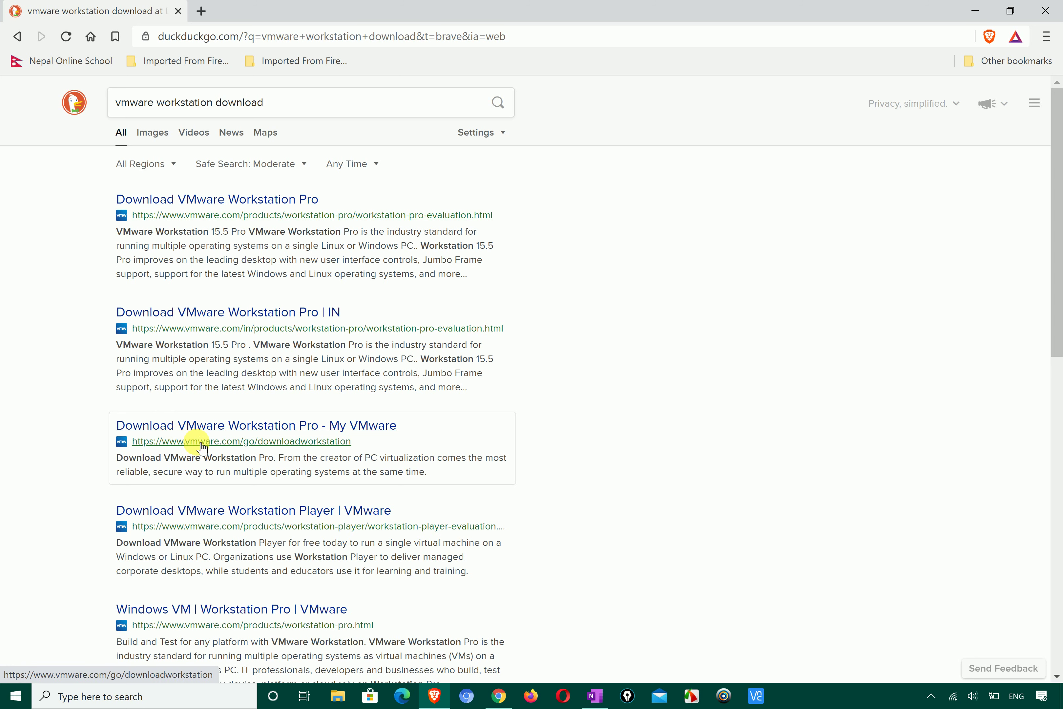
- Open VMware's Download VMware Workstation Pro page from the results and start the Workstation 15.5 Pro for Windows download
scroll(205, 505, "down", 5)
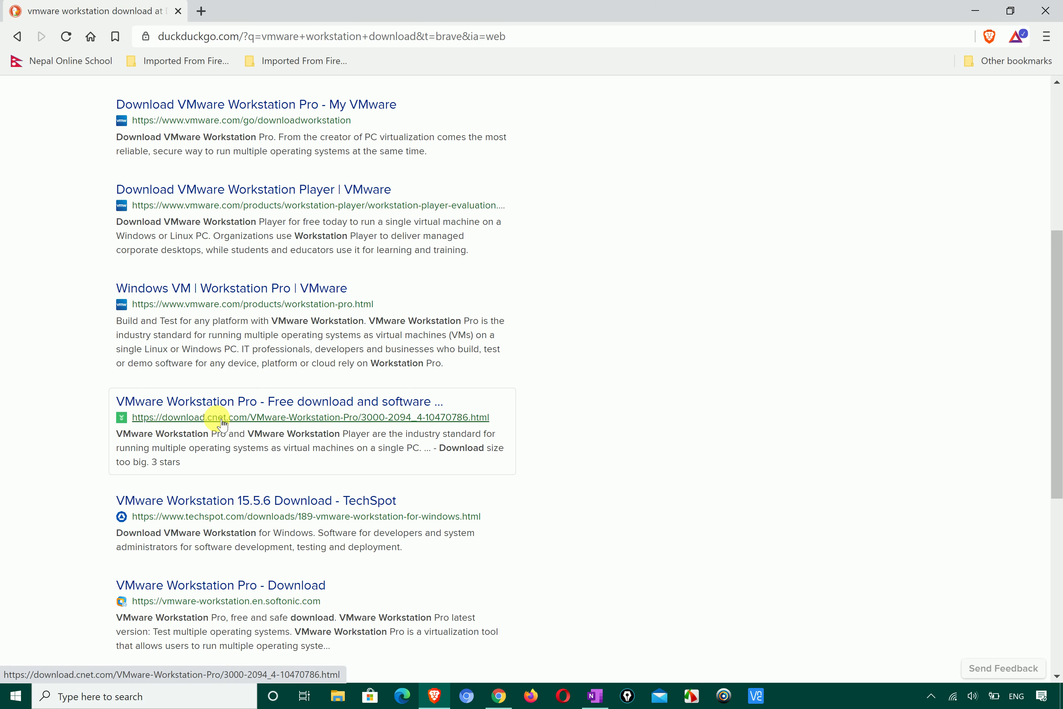
scroll(223, 424, "up", 6)
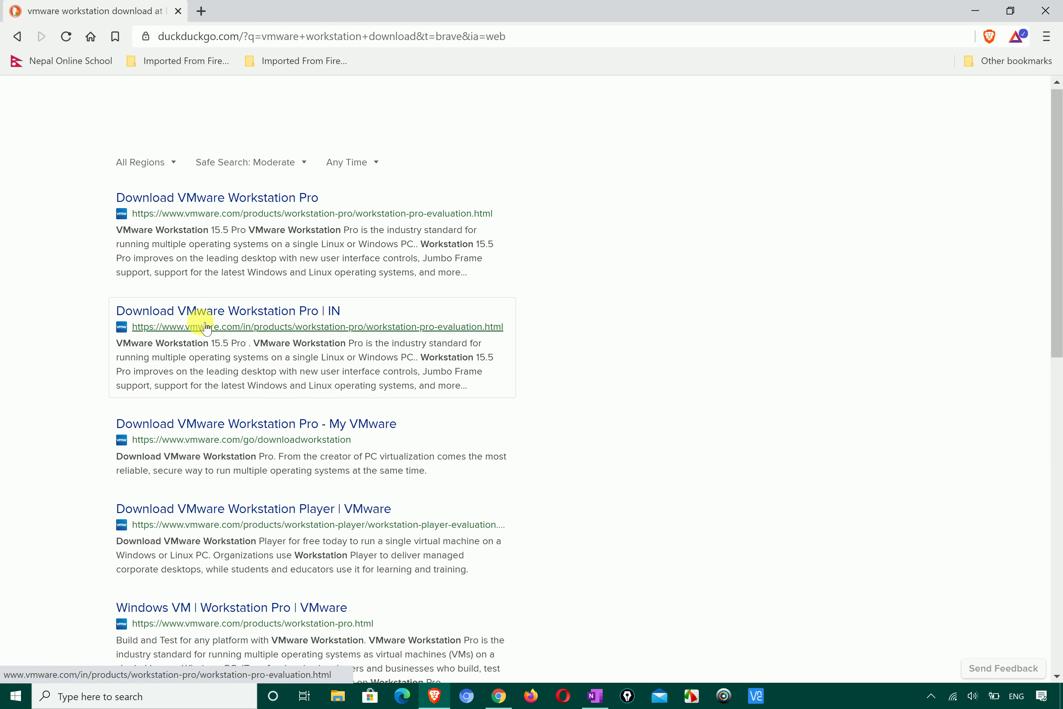
left_click(262, 199)
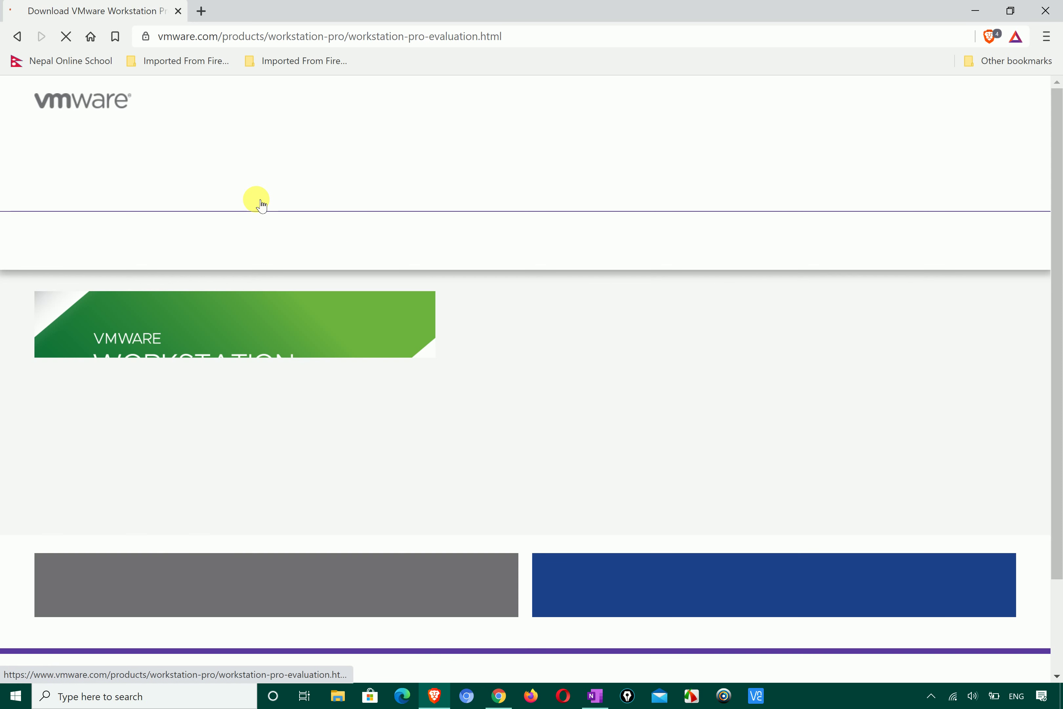
scroll(178, 600, "down", 3)
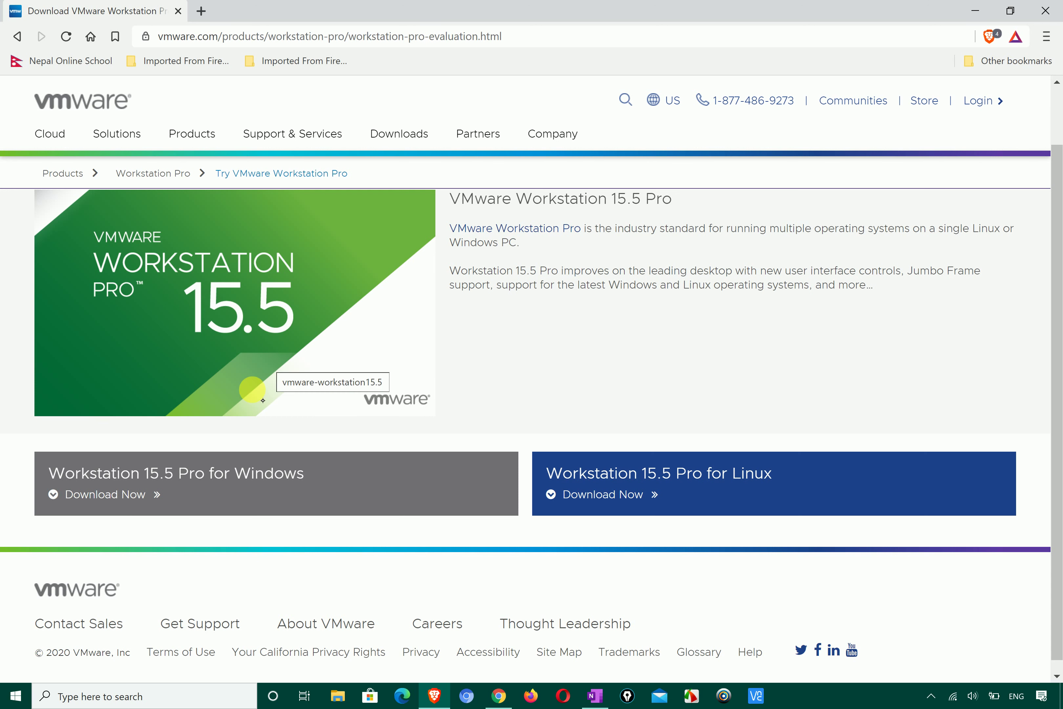
left_click(137, 499)
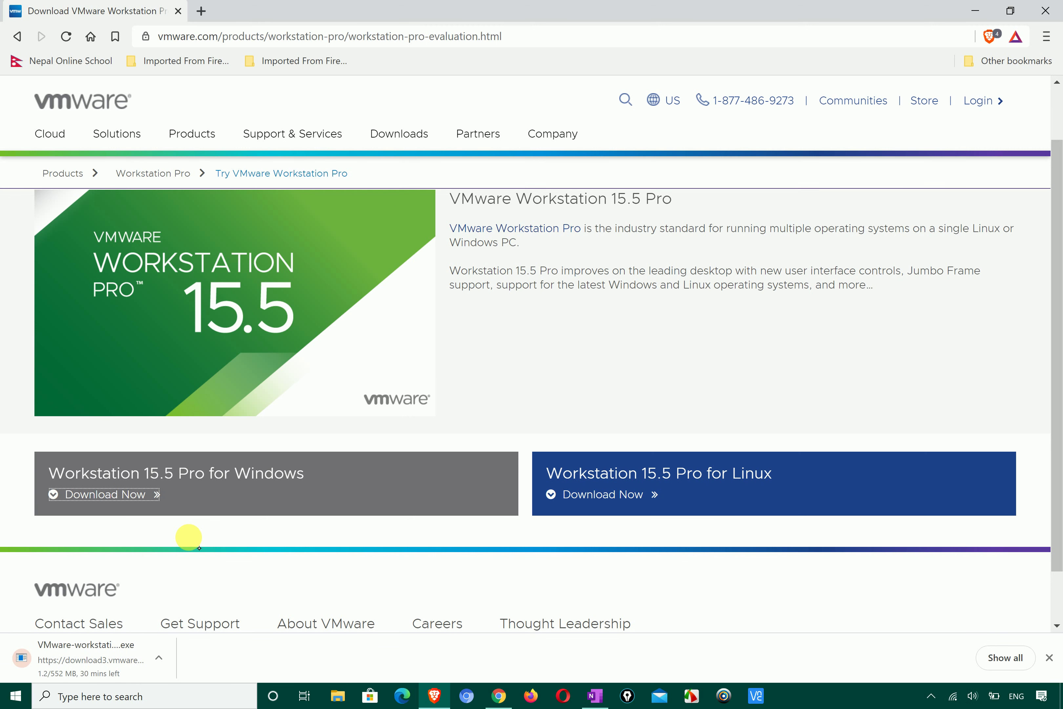
- Open the downloads list, keep VMware-workstation-full-15.5.6-16341506.exe despite the safety warning, and show it in its folder
key("ctrl+j")
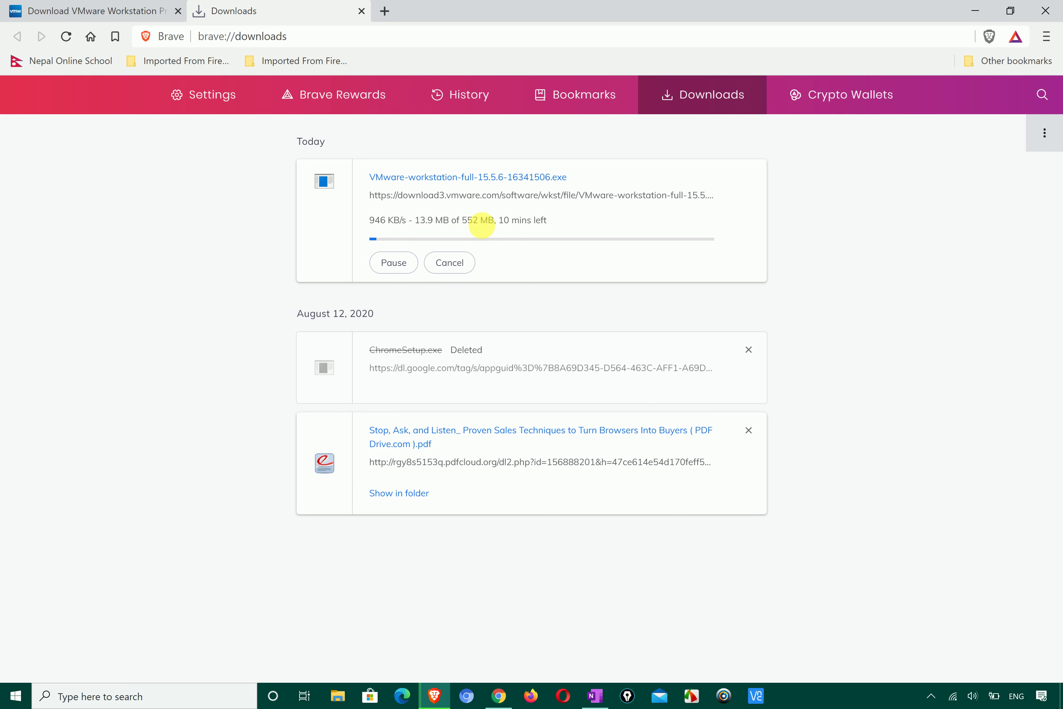
triple_click(515, 222)
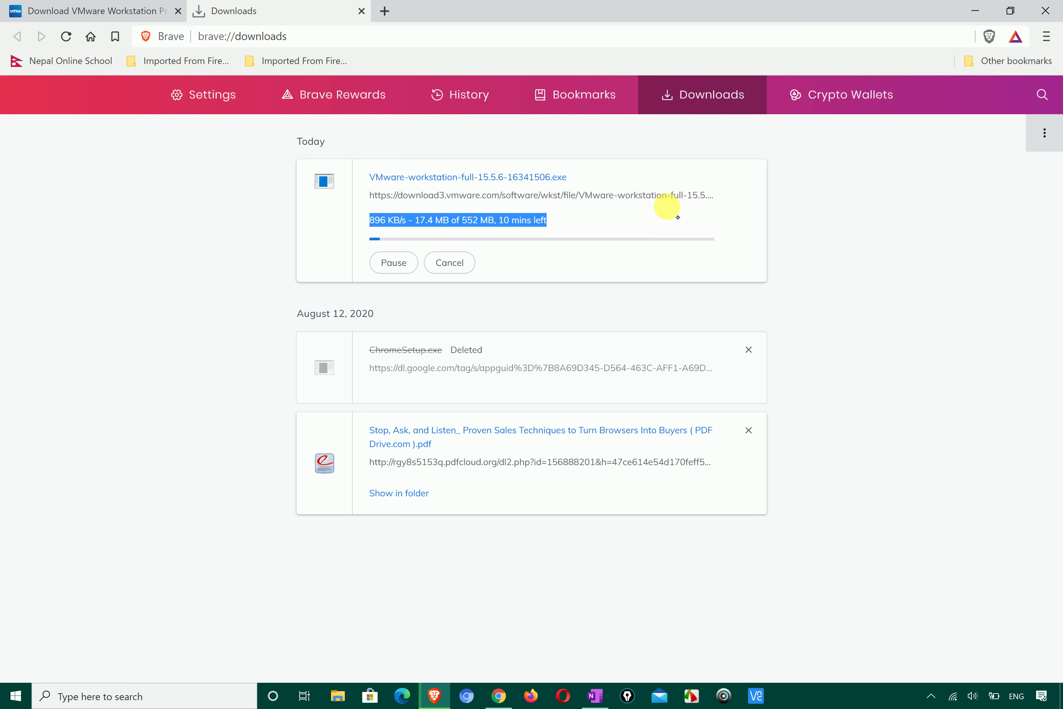
left_click(877, 218)
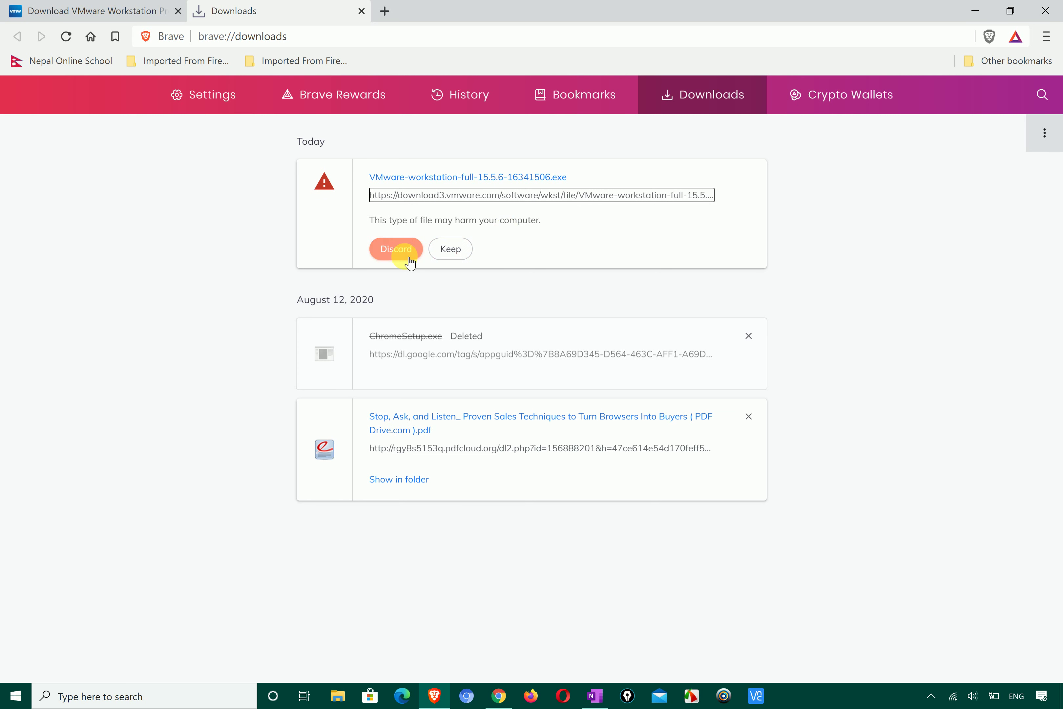
left_click(450, 249)
left_click(616, 123)
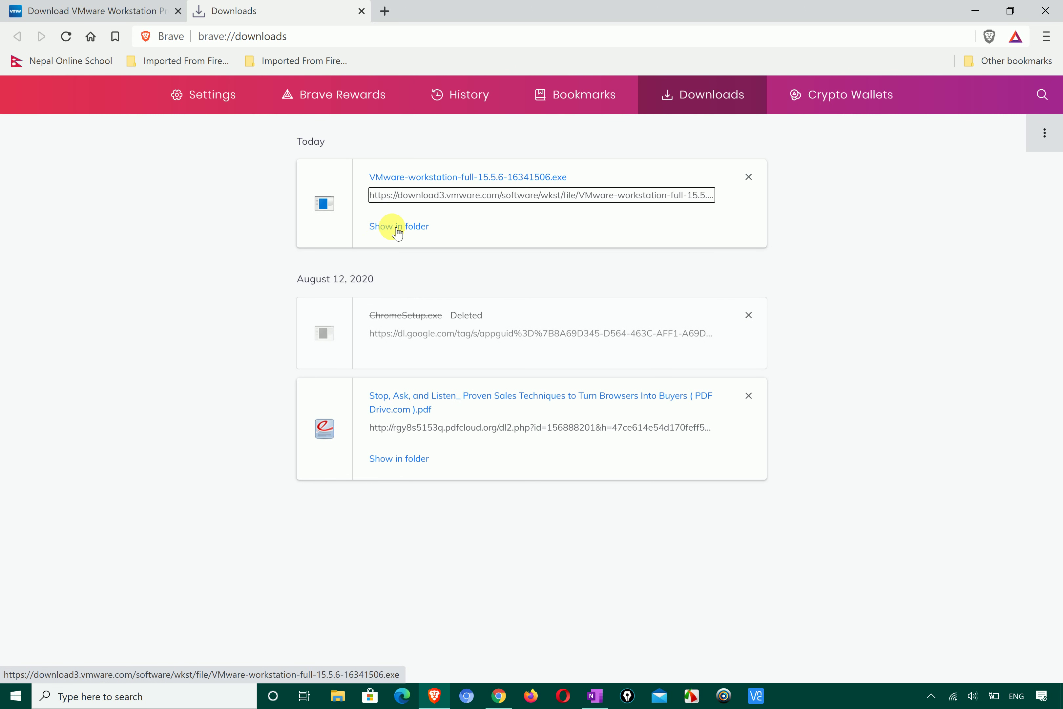
left_click(408, 225)
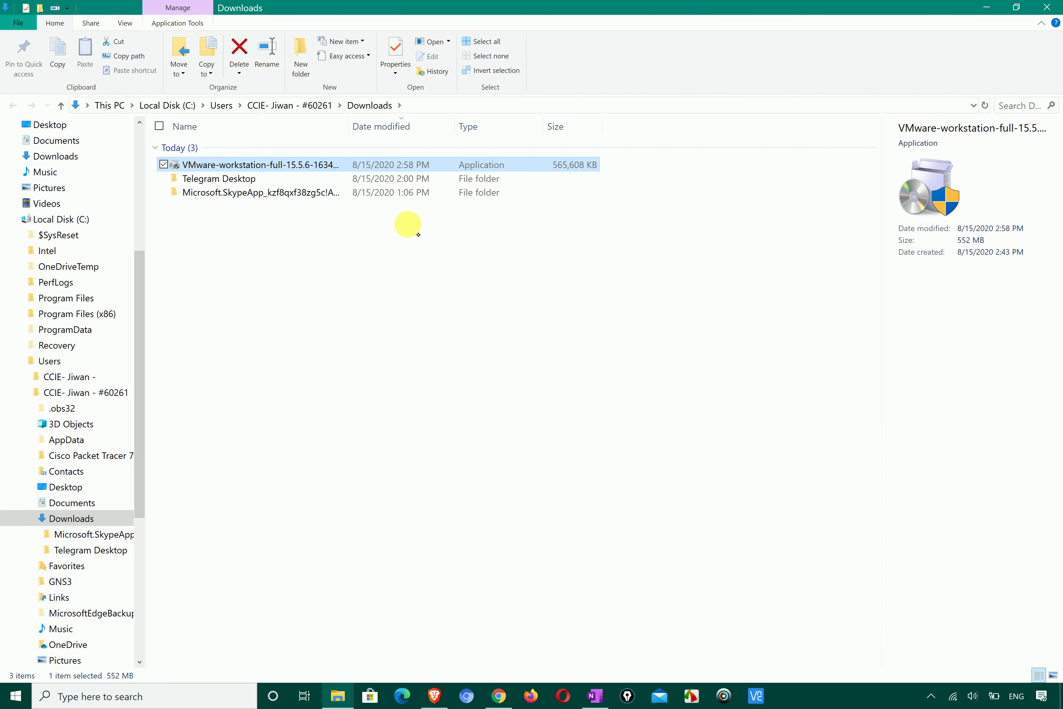
left_click(499, 696)
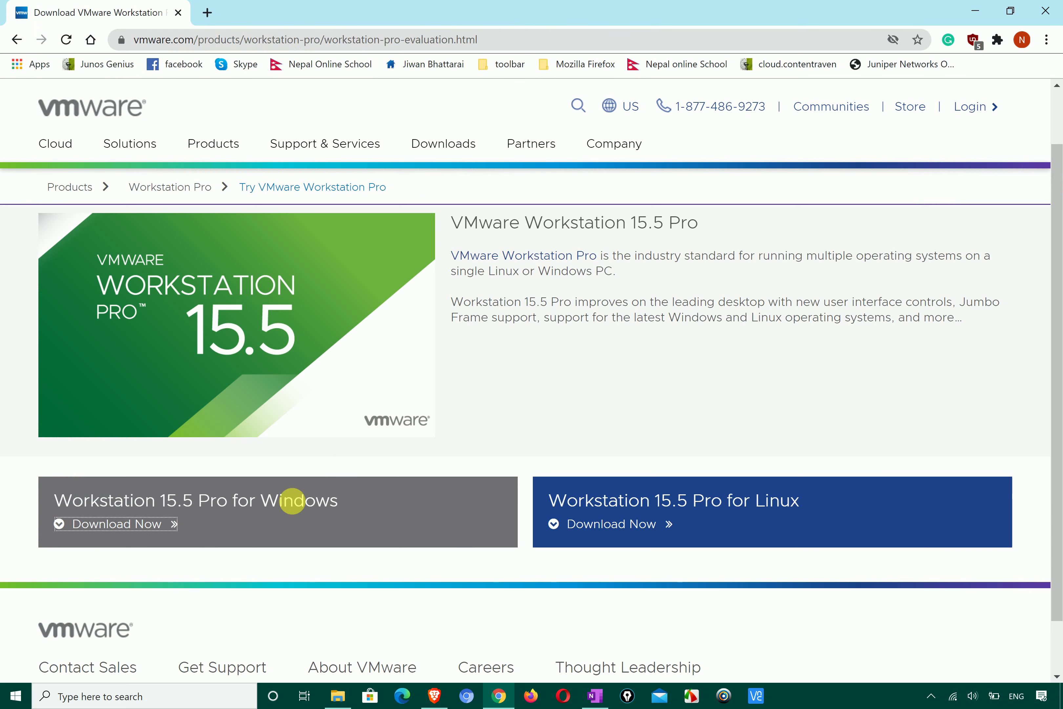
left_click(113, 526)
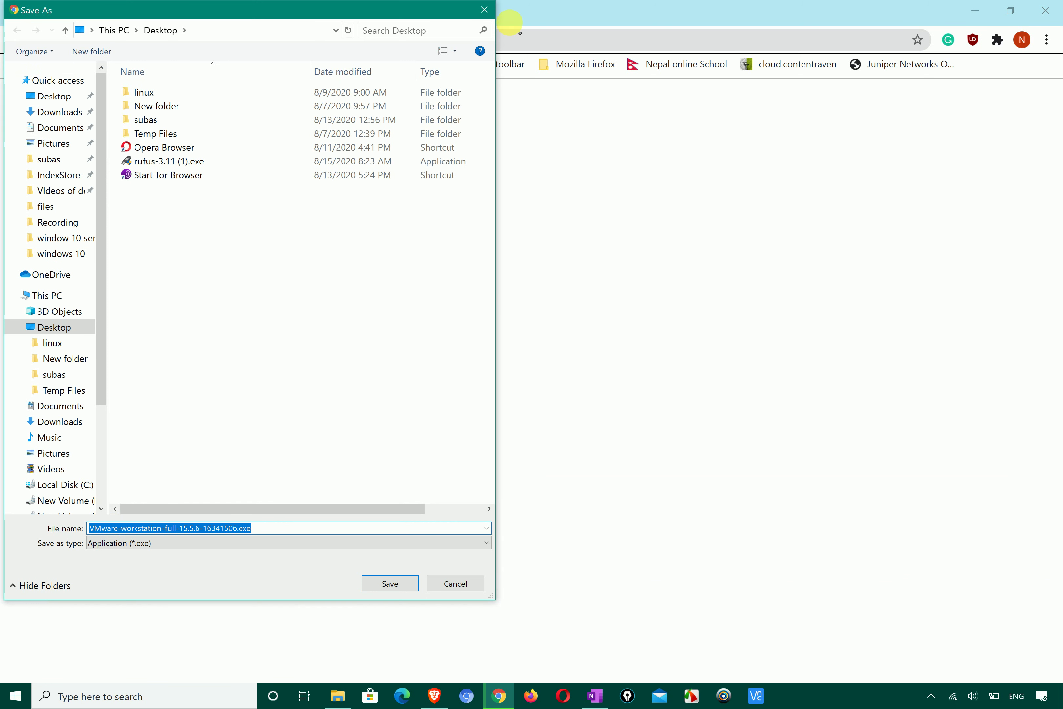
left_click(484, 10)
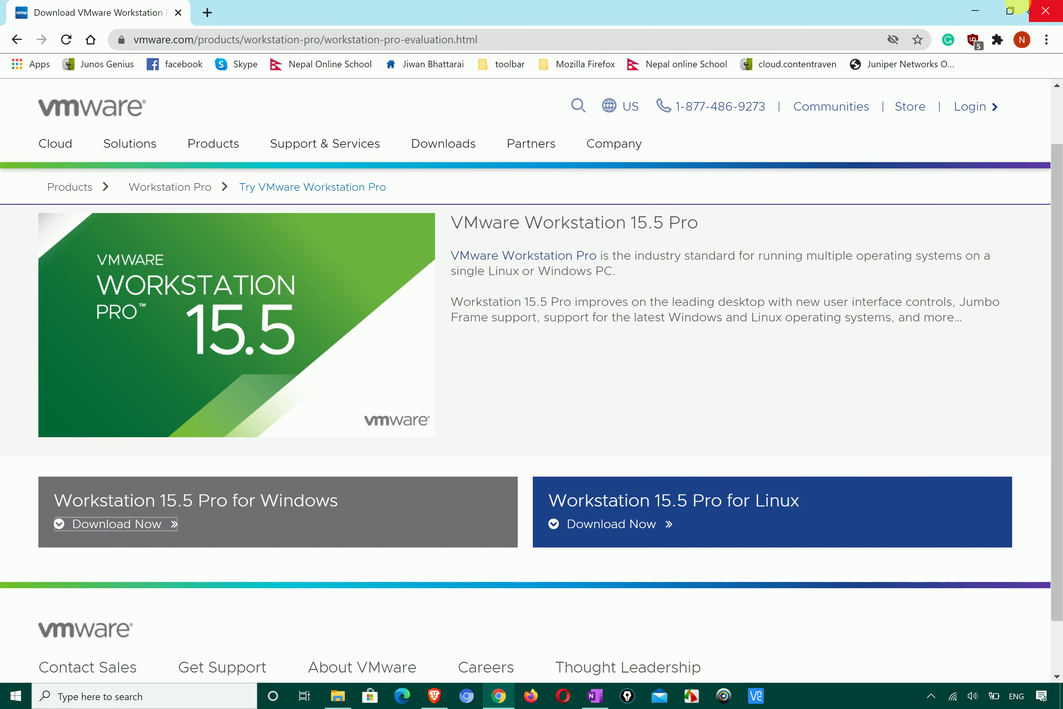
left_click(977, 10)
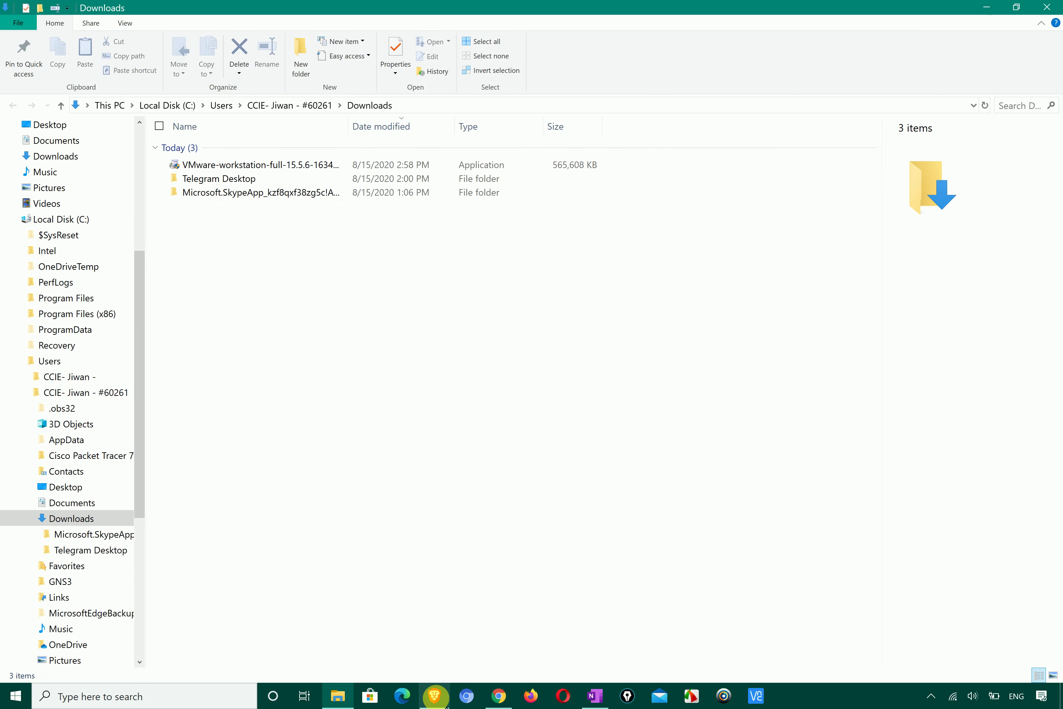
- Show the downloaded installer in its folder from Brave and widen the Name column to fit the full file name
left_click(435, 696)
left_click(388, 226)
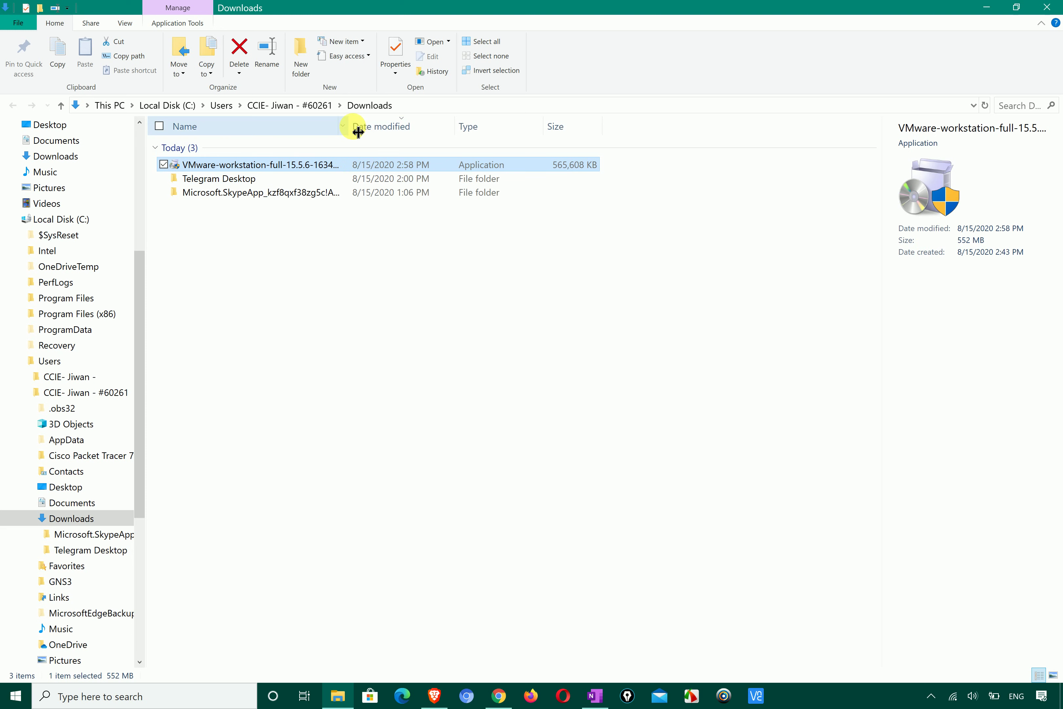
left_click_drag(351, 125, 544, 122)
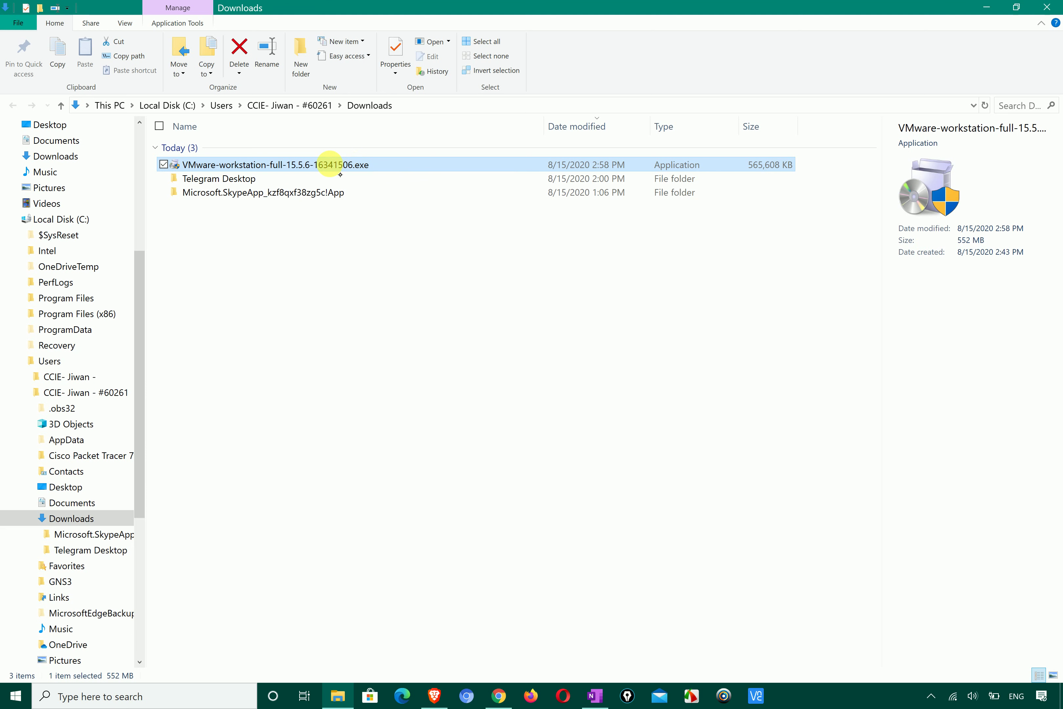
- Run VMware-workstation-full-15.5.6-16341506.exe as administrator, approve the elevation, and minimize the open windows behind the installer
right_click(330, 165)
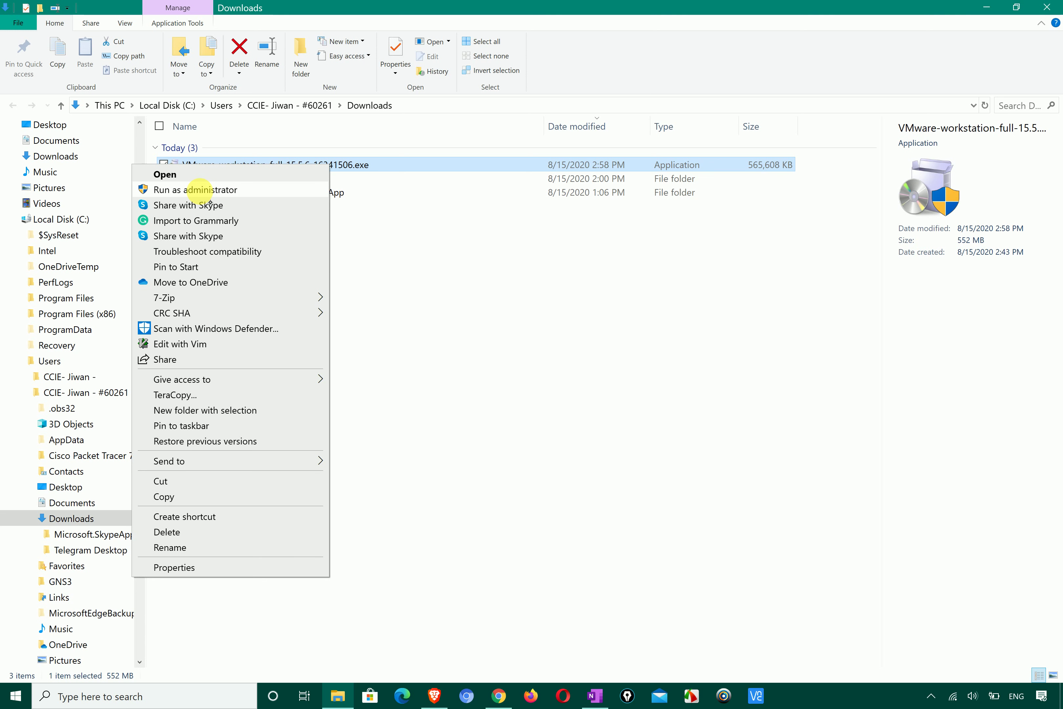
left_click(200, 190)
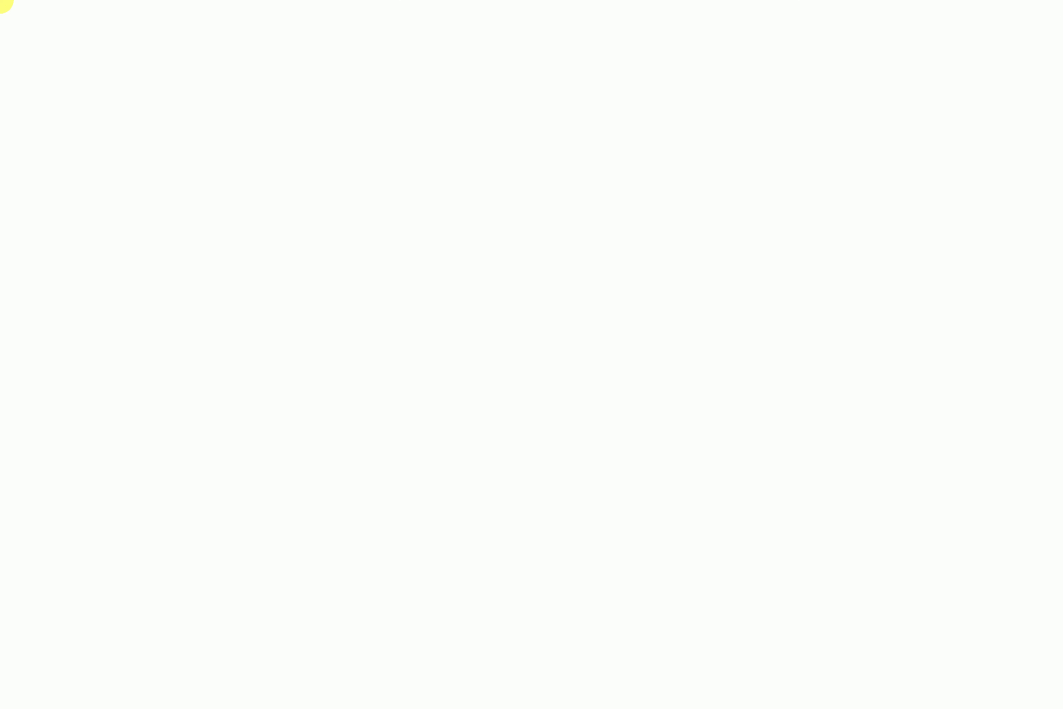
left_click(451, 446)
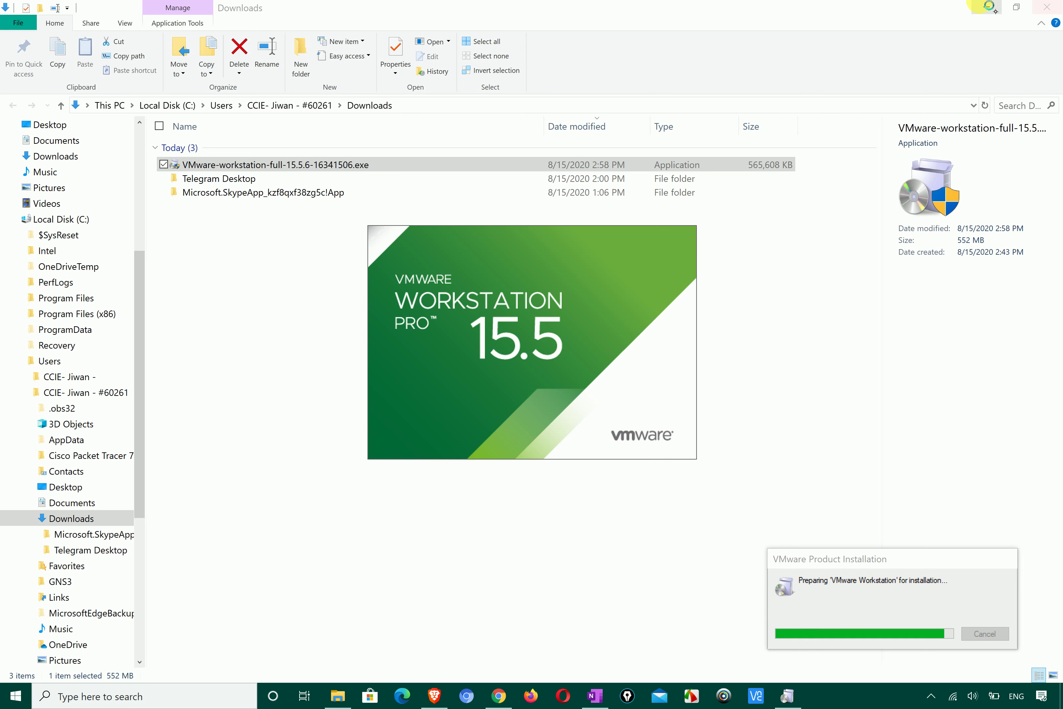
left_click(987, 7)
left_click(978, 8)
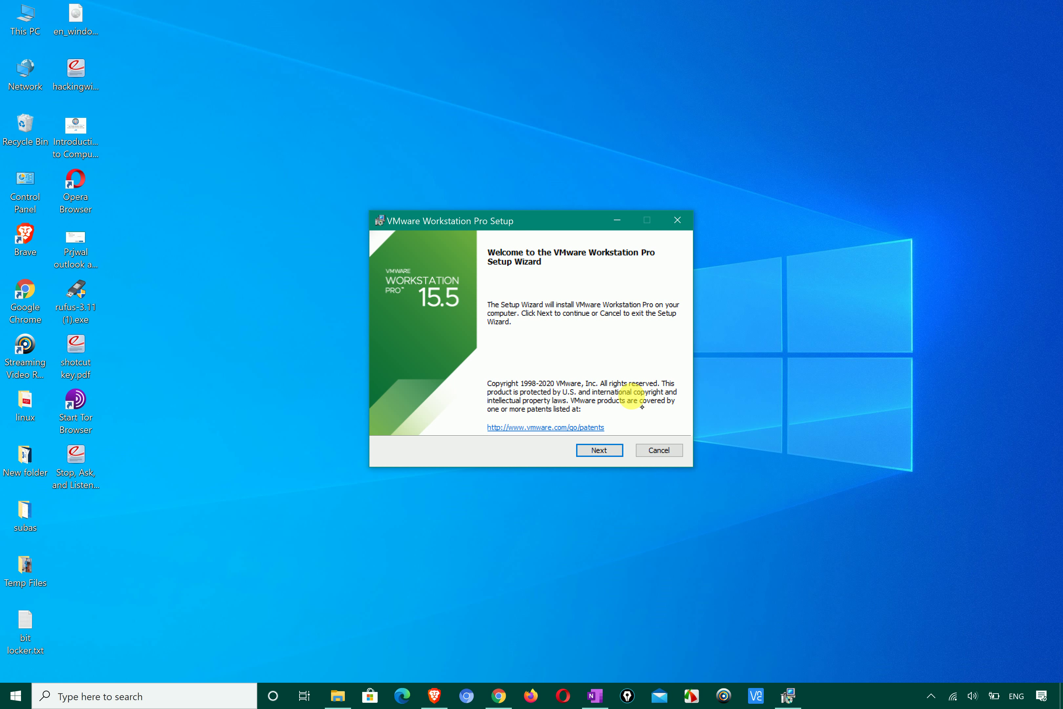
- Accept the license agreement and continue with the default install location and the Enhanced Keyboard Driver enabled
left_click(597, 451)
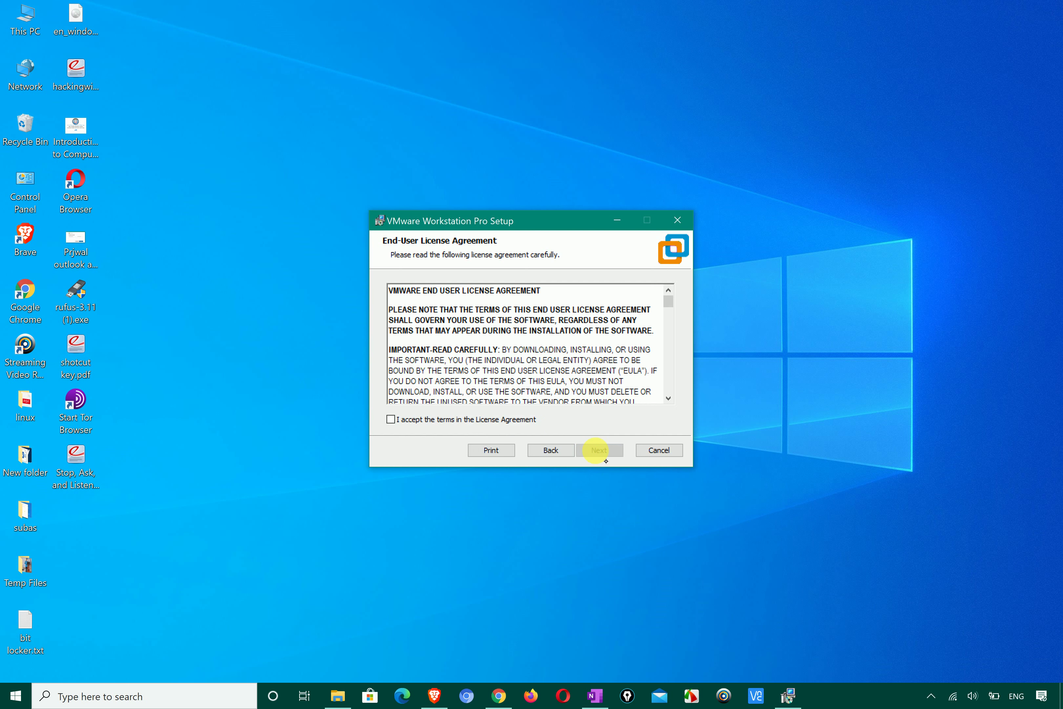
left_click(390, 418)
left_click(613, 451)
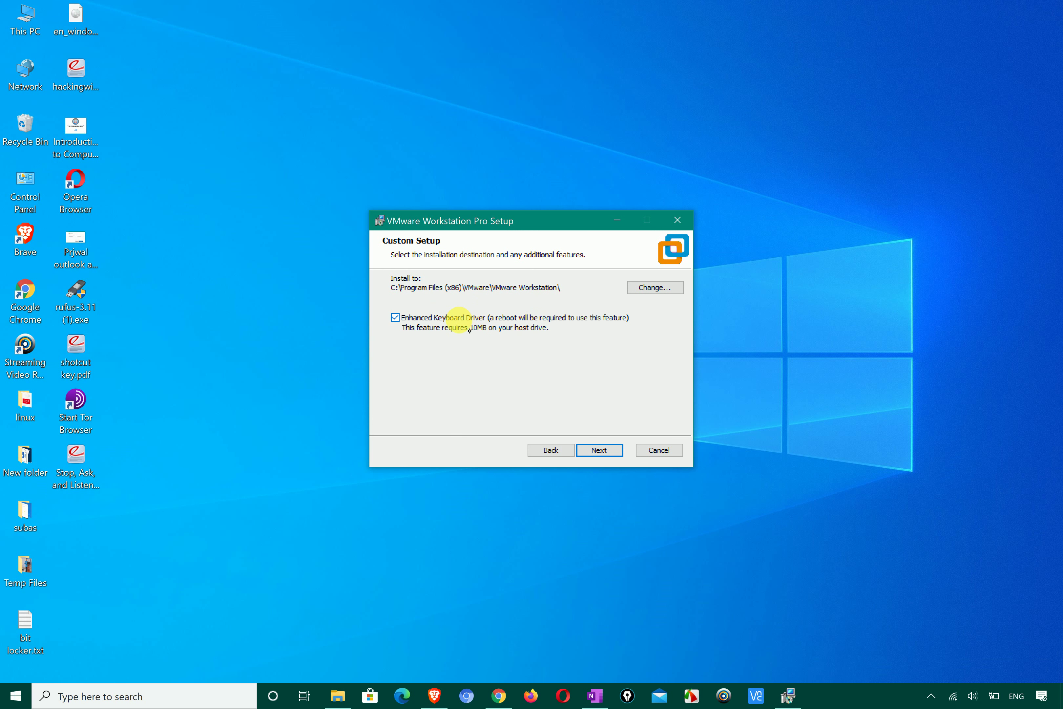
left_click(599, 450)
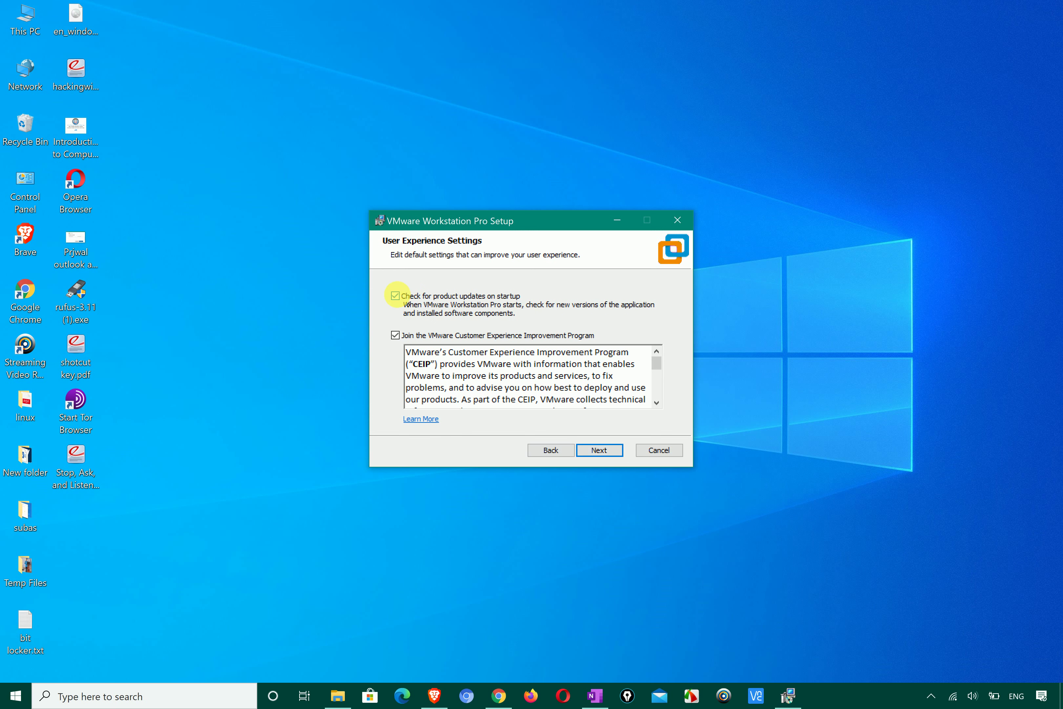
- Disable product update checks on startup and opt out of the VMware Customer Experience Improvement Program, then continue the setup
left_click(396, 295)
left_click(396, 335)
scroll(517, 354, "down", 4)
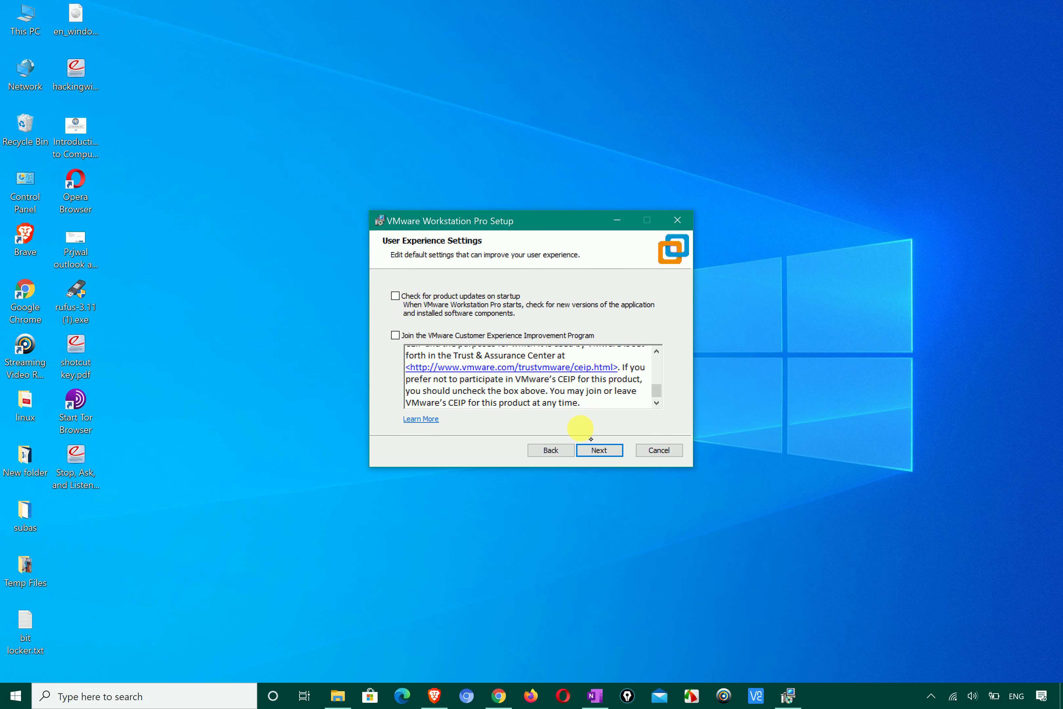
left_click(602, 450)
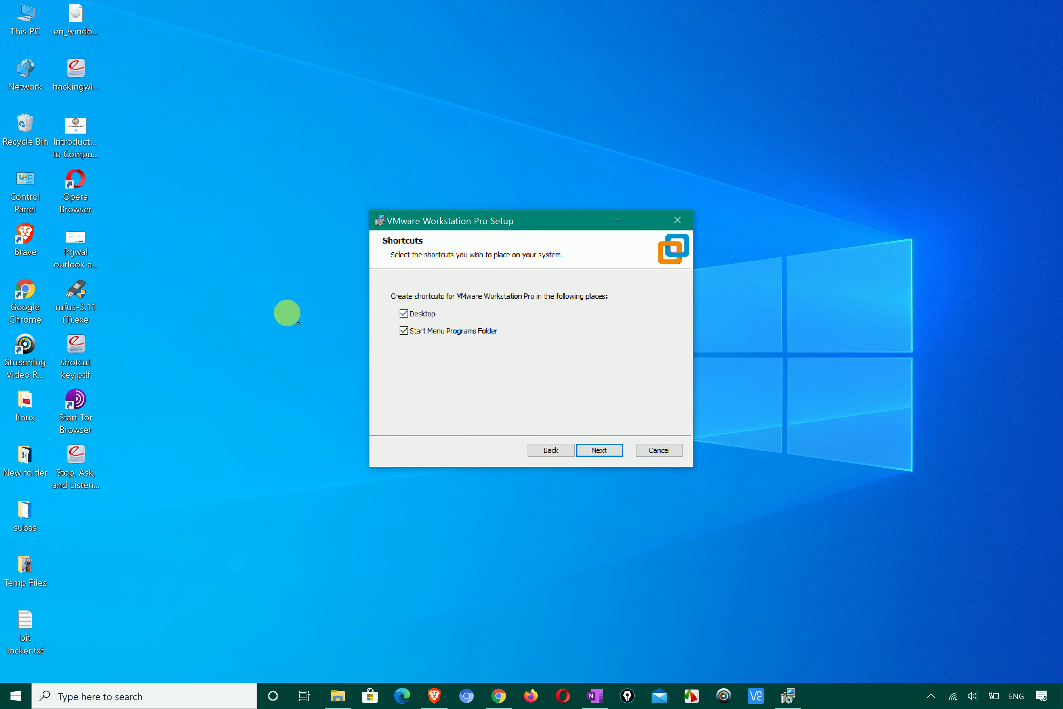
left_click_drag(211, 58, 142, 540)
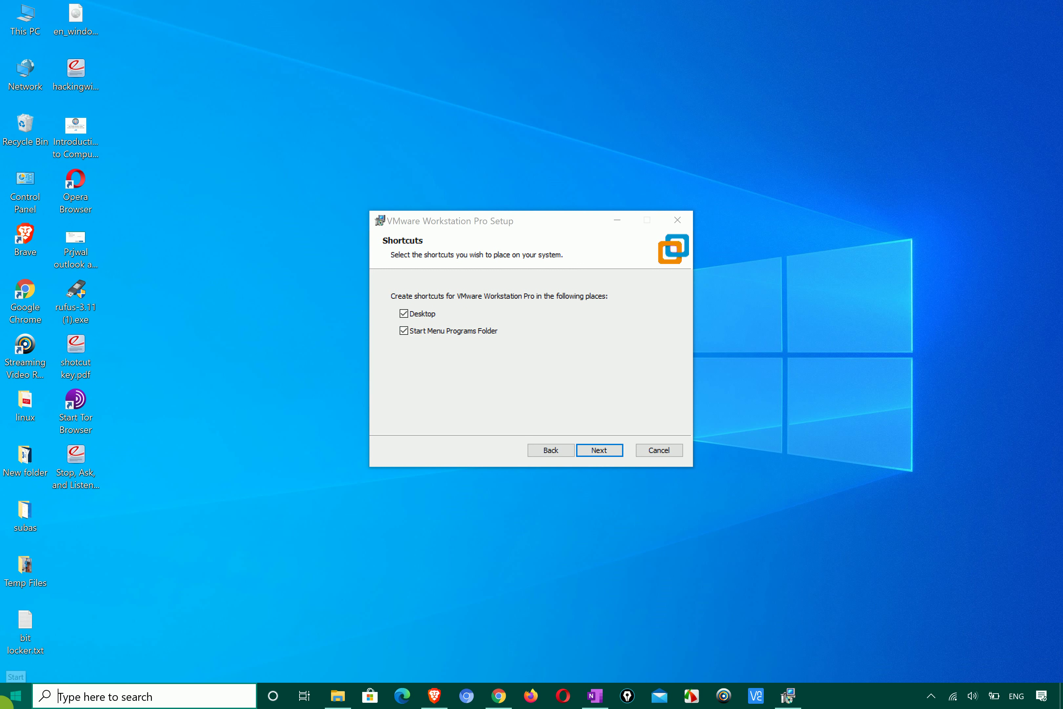
left_click(11, 698)
left_click(263, 105)
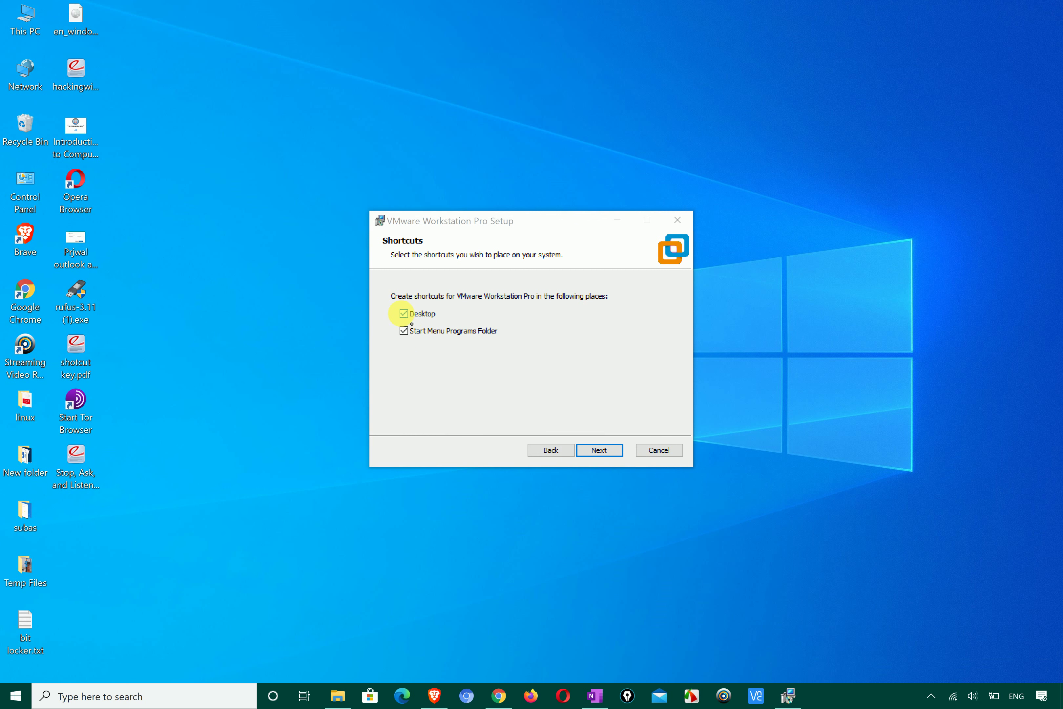
- Keep the Desktop shortcut, clear the Start Menu Programs Folder shortcut, and continue the setup
left_click(403, 314)
left_click(404, 330)
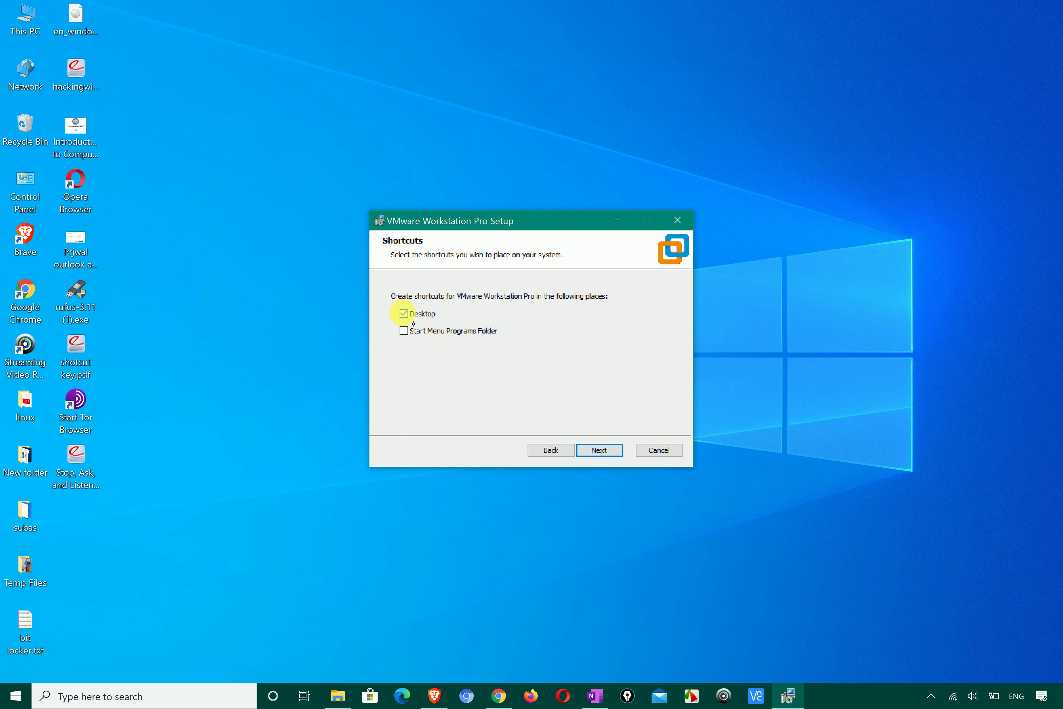
left_click(615, 451)
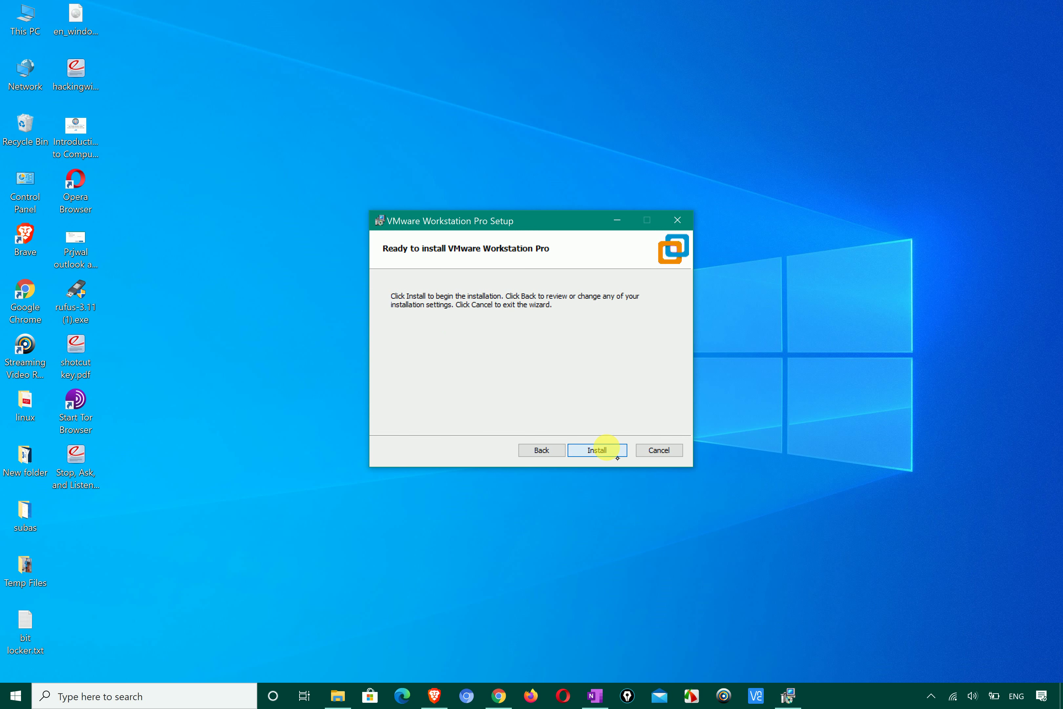
- Install VMware Workstation Pro and finish the setup wizard without entering a license key
left_click(607, 446)
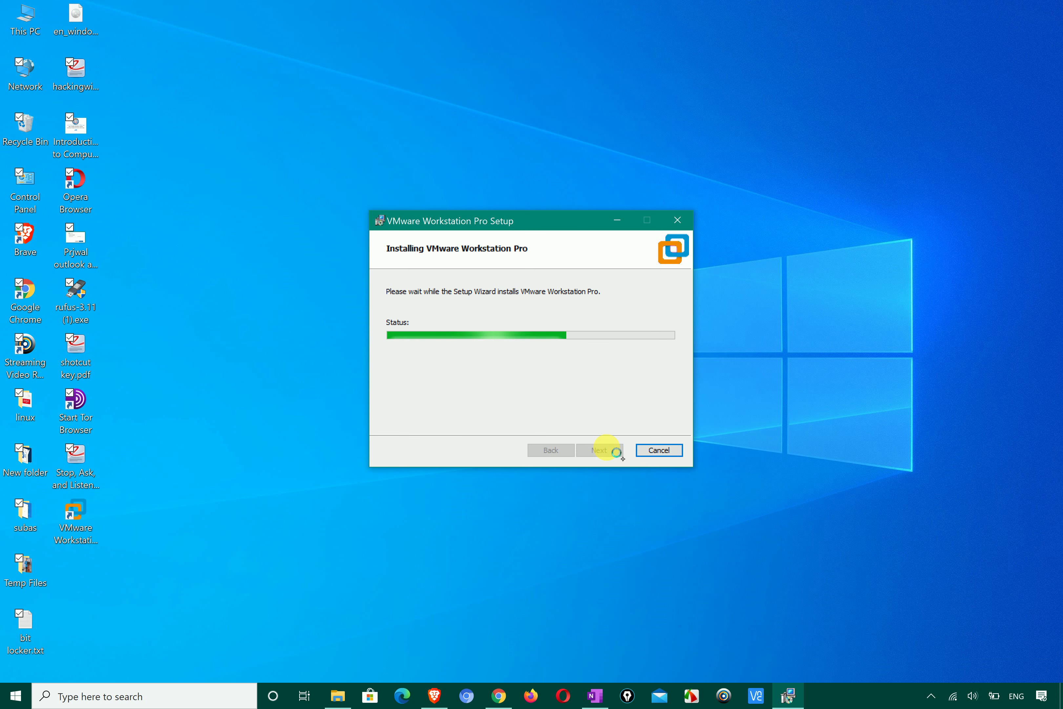
left_click_drag(142, 611, 54, 493)
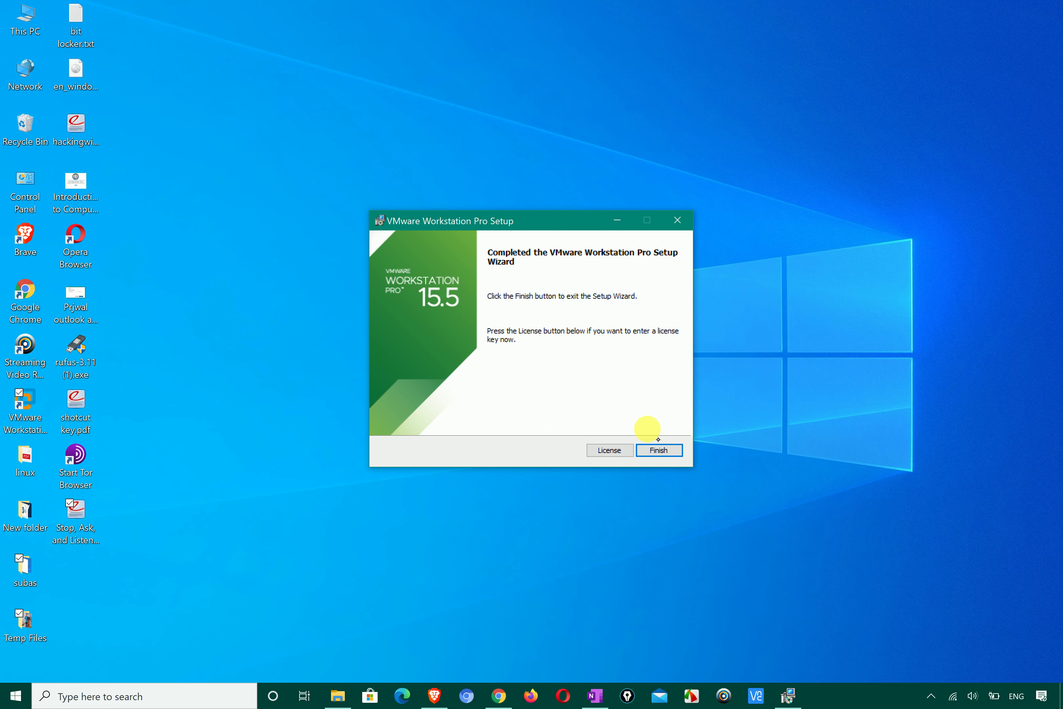
left_click(663, 451)
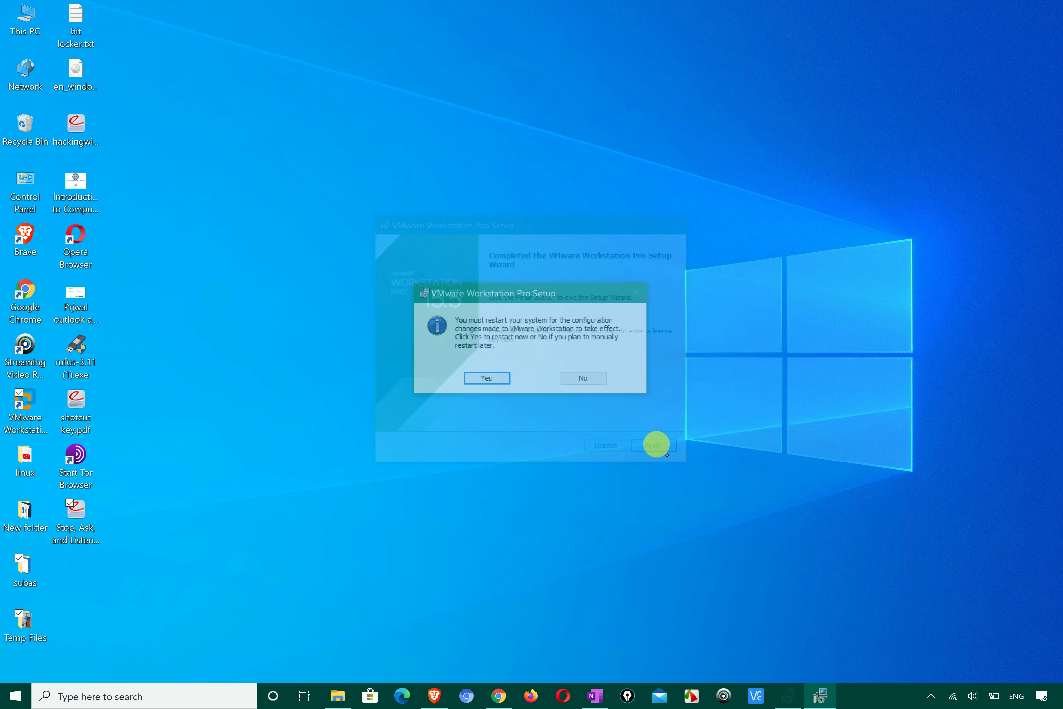